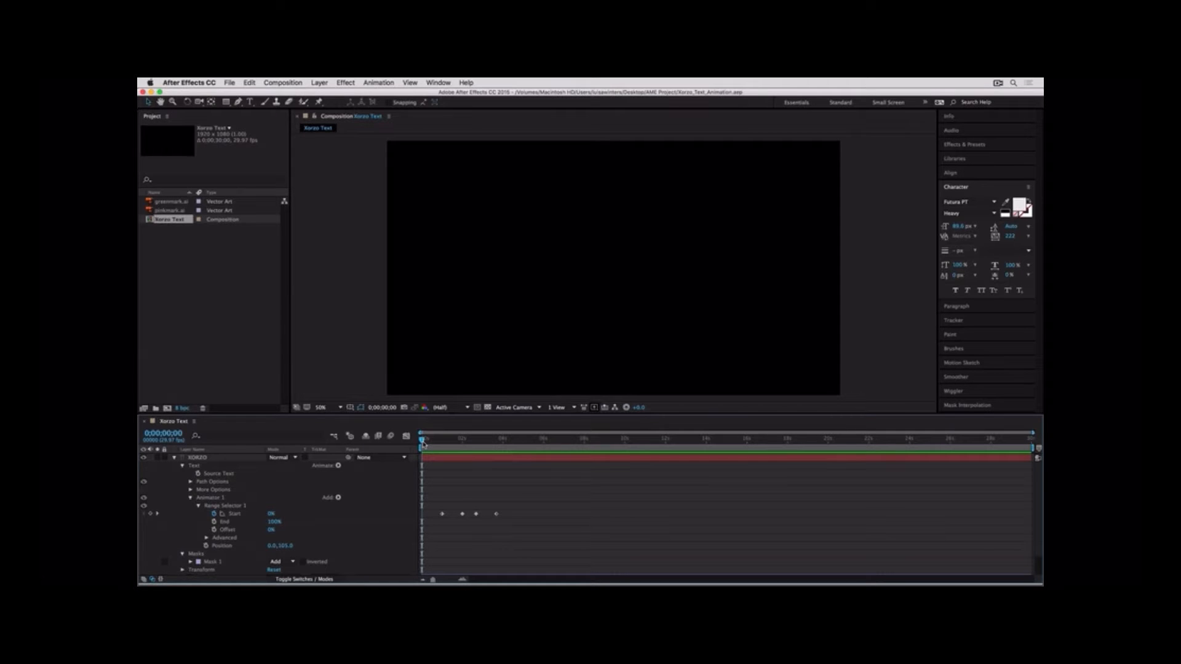
Step: Play the Xorzo Text composition from its start to preview the text and pink brush-mark animation
{"action": "key", "text": "space"}
{"action": "key", "text": "space"}
{"action": "left_click", "coordinate": [423, 440]}
{"action": "key", "text": "space"}
{"action": "left_click", "coordinate": [423, 440]}
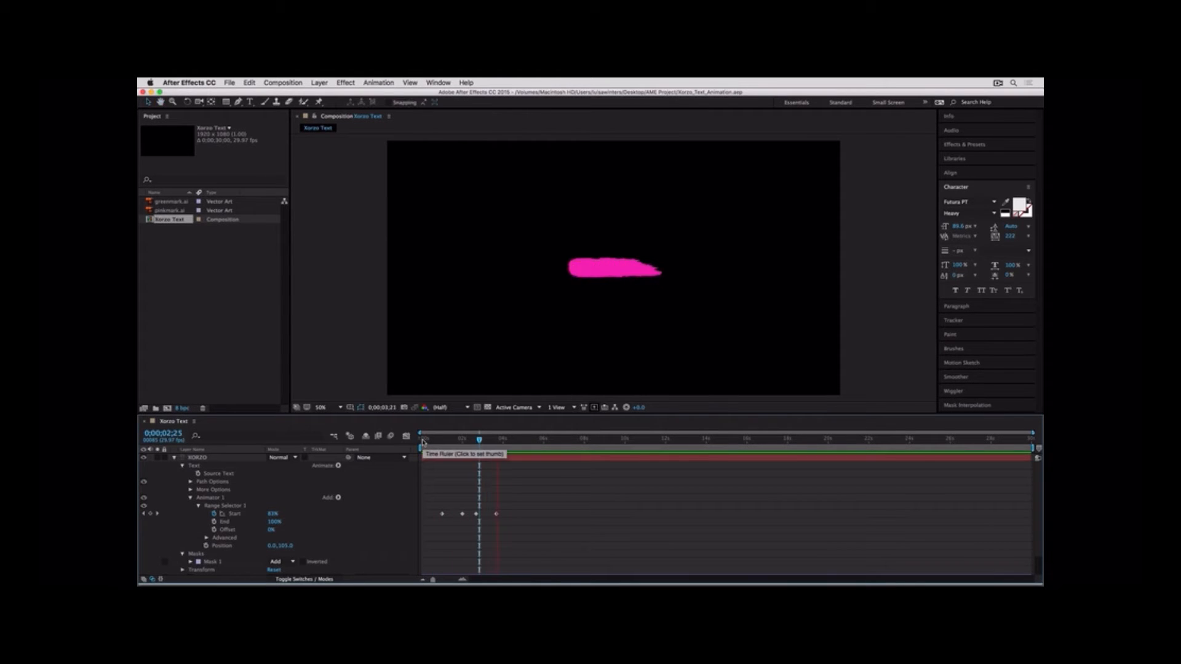
{"action": "left_click", "coordinate": [422, 439]}
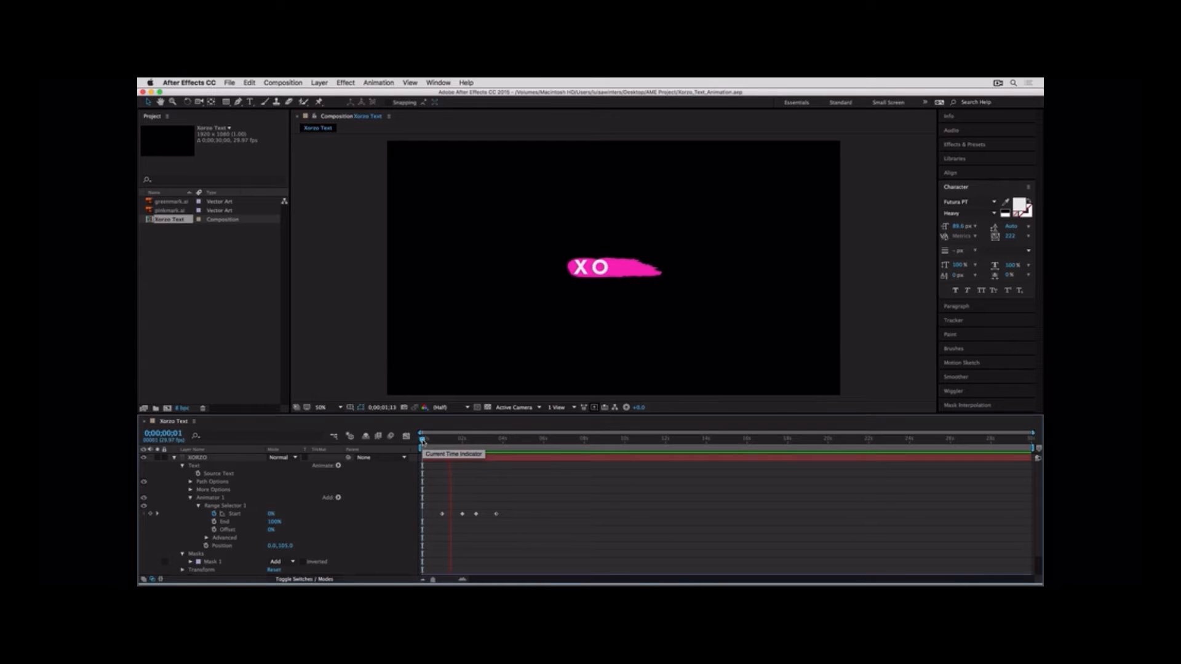
{"action": "key", "text": "space"}
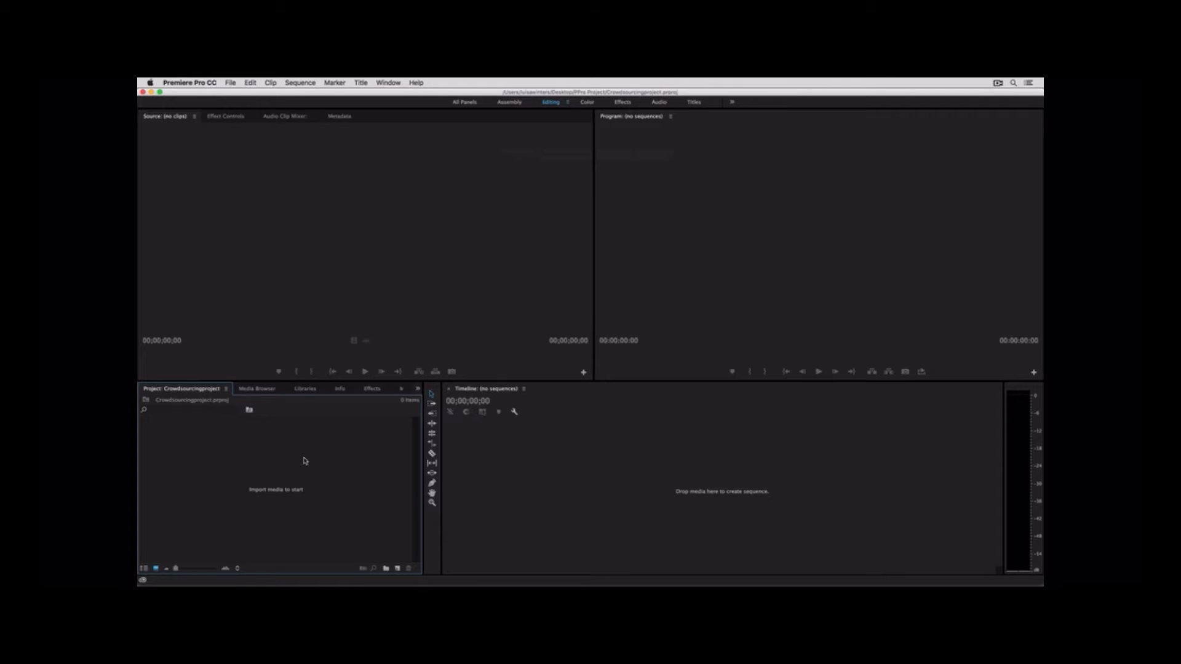
Step: In Premiere Pro, import Crowdsourcingvideo.mp4 into the project and create a new sequence from that clip
{"action": "left_click", "coordinate": [230, 82]}
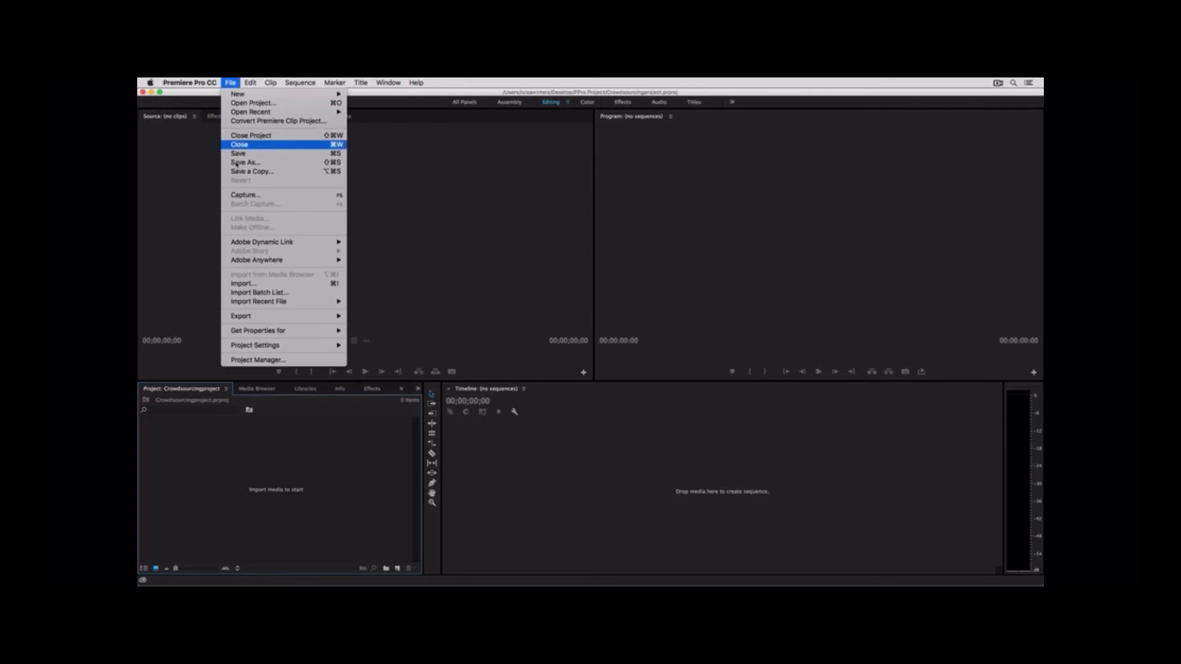
{"action": "left_click", "coordinate": [257, 285]}
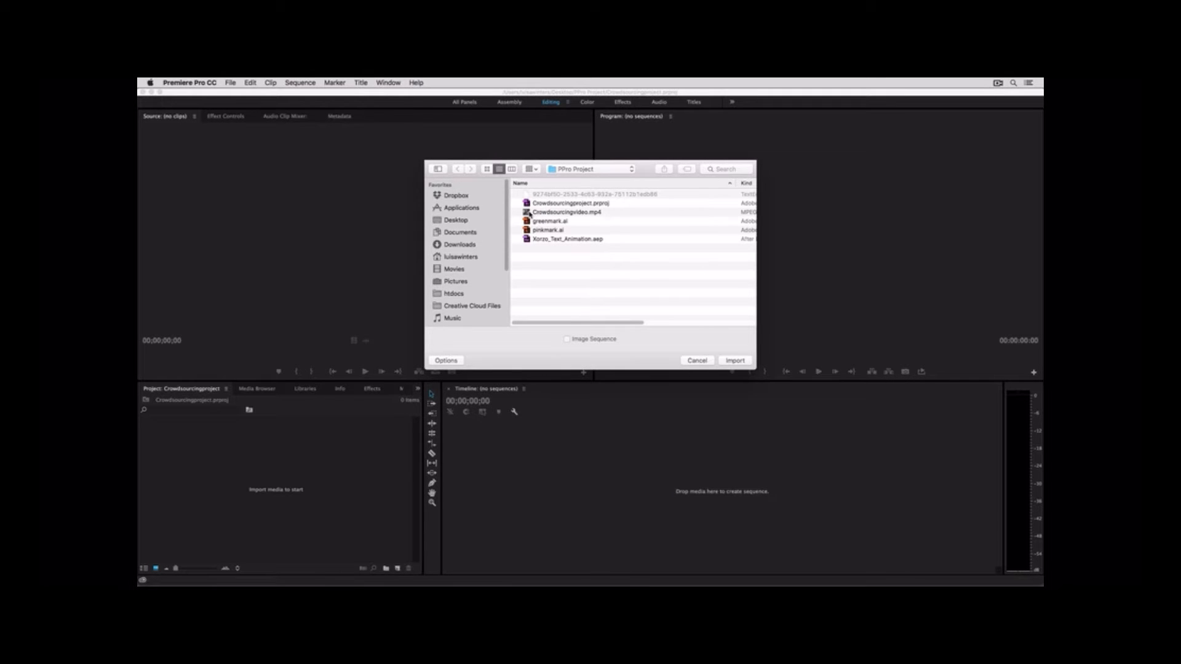
{"action": "double_click", "coordinate": [530, 212]}
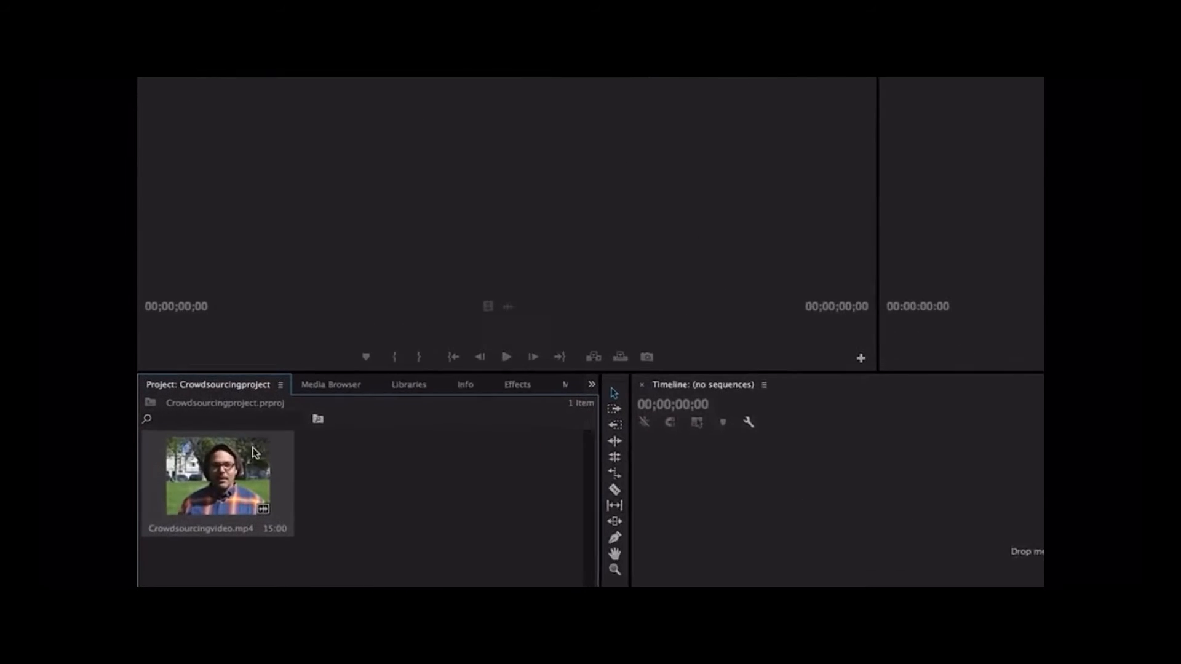
{"action": "right_click", "coordinate": [234, 478]}
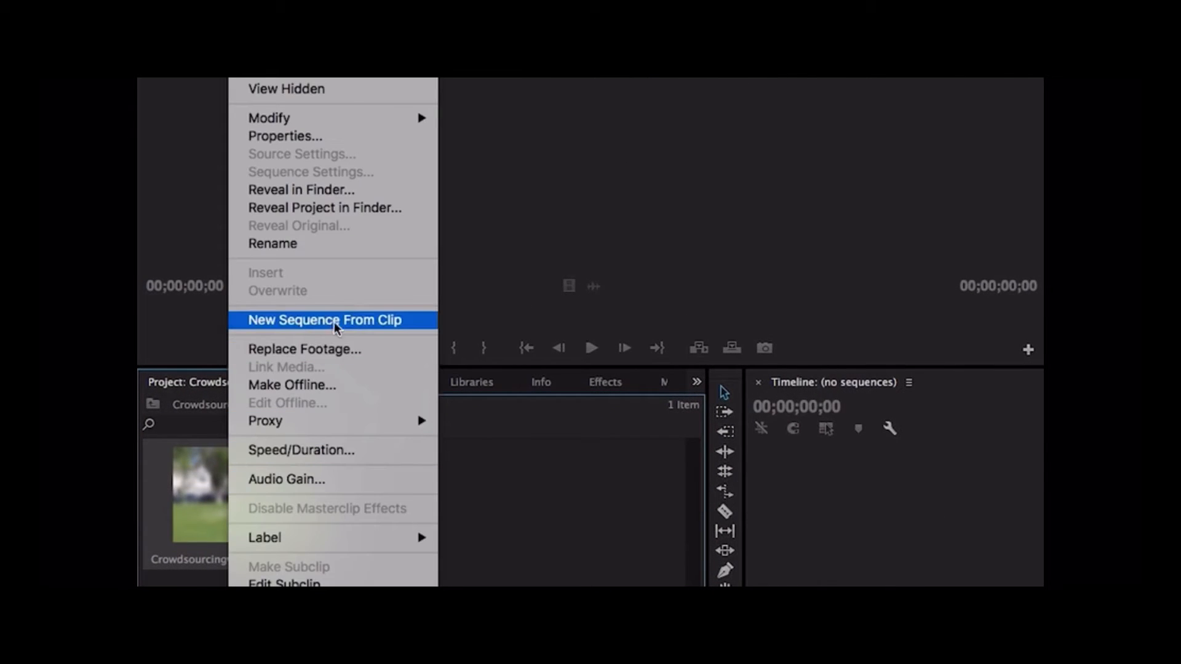
{"action": "left_click", "coordinate": [340, 319]}
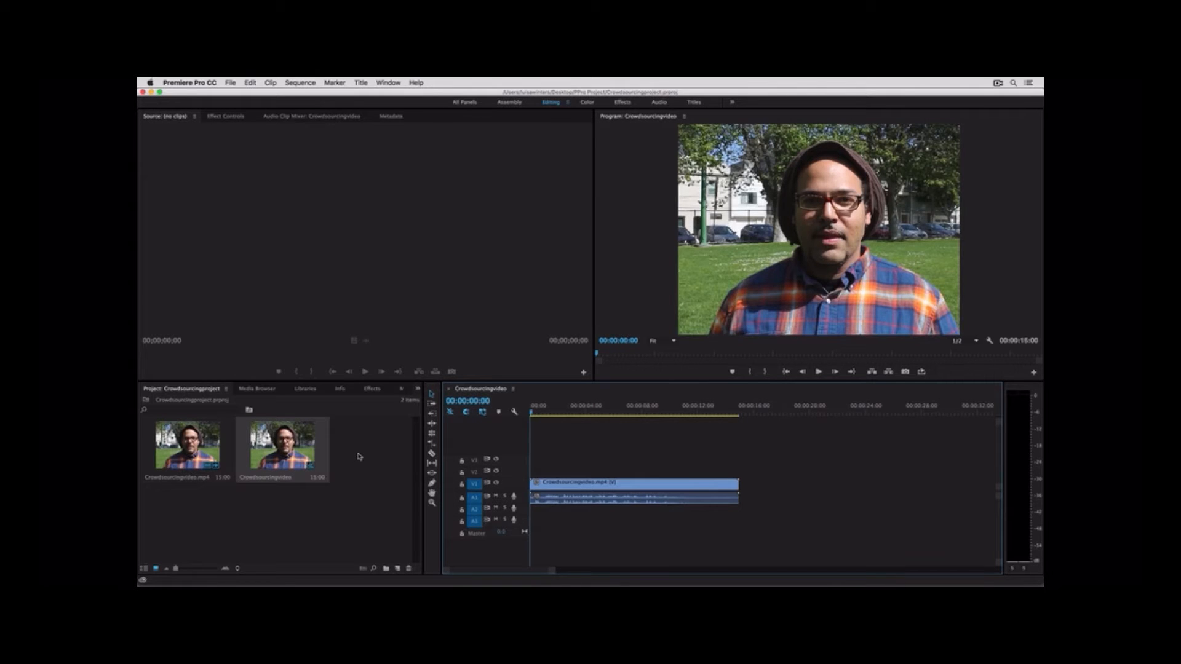
Step: Play the first few seconds of the sequence, and expand the Video 1 and Audio 1 tracks
{"action": "key", "text": "space"}
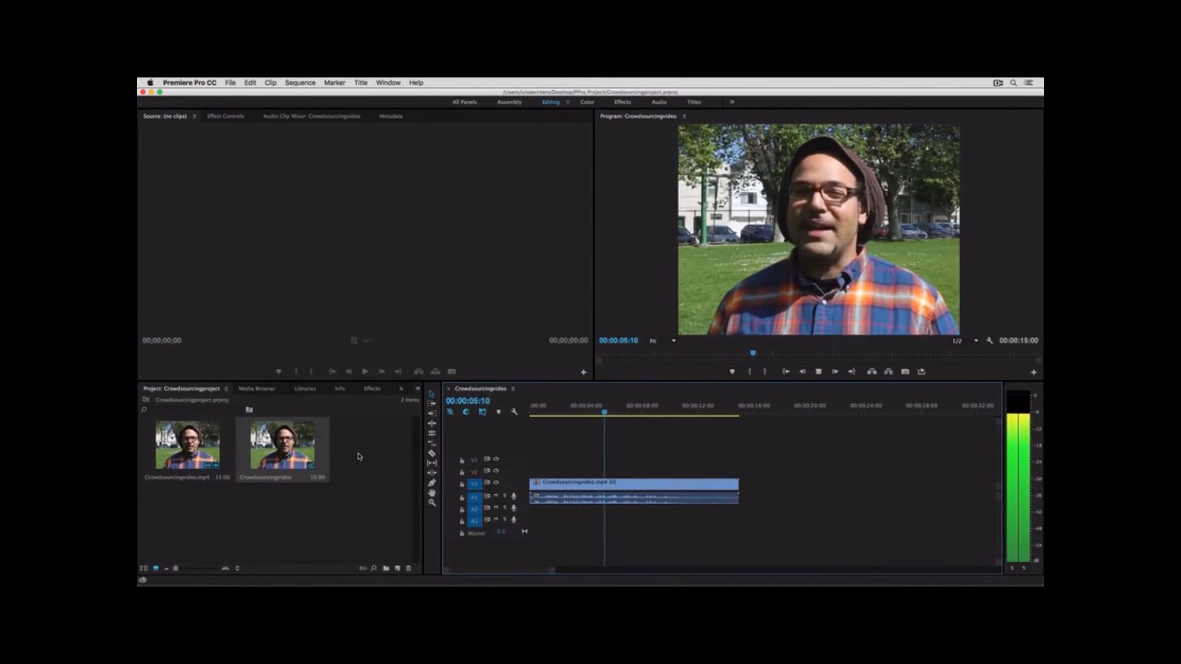
{"action": "key", "text": "space"}
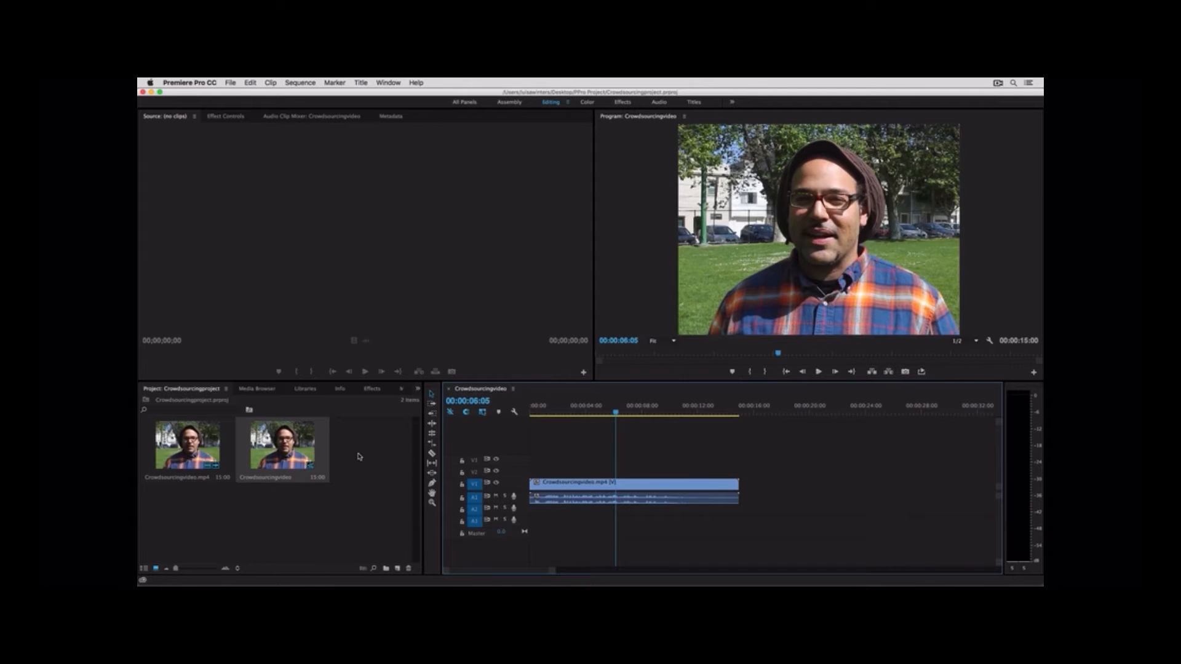
{"action": "double_click", "coordinate": [516, 486]}
{"action": "double_click", "coordinate": [520, 498]}
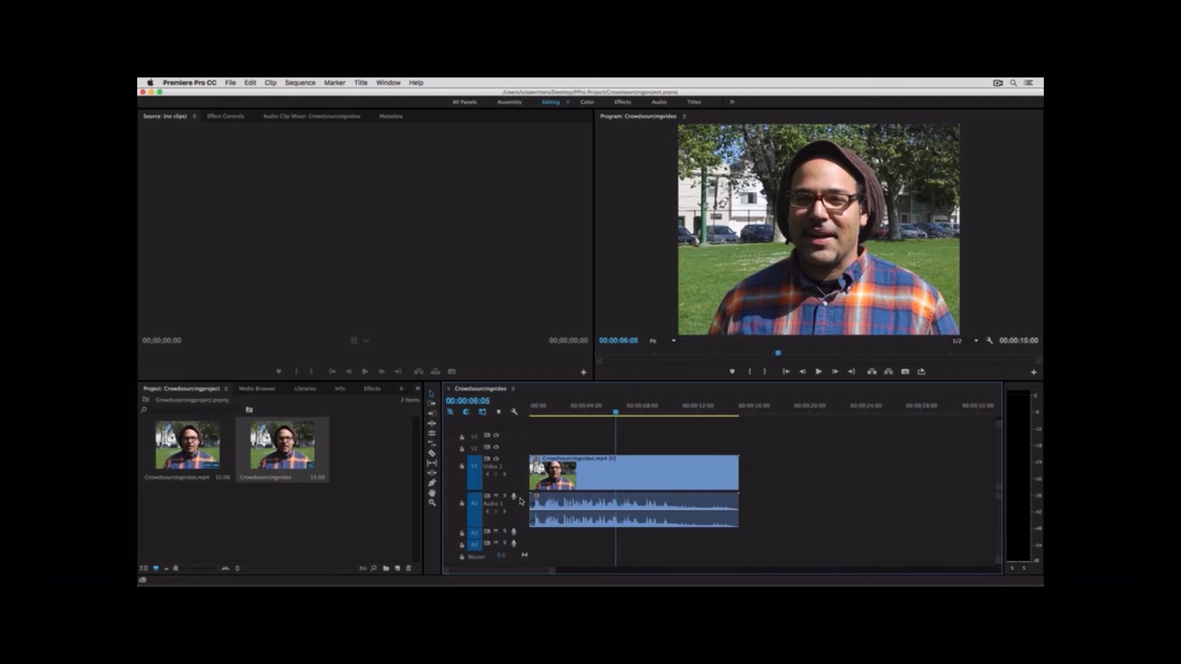
Step: Import the Xorzo Text composition from the After Effects project Xorzo_Text_Animation.aep
{"action": "left_click", "coordinate": [230, 82]}
{"action": "left_click", "coordinate": [256, 284]}
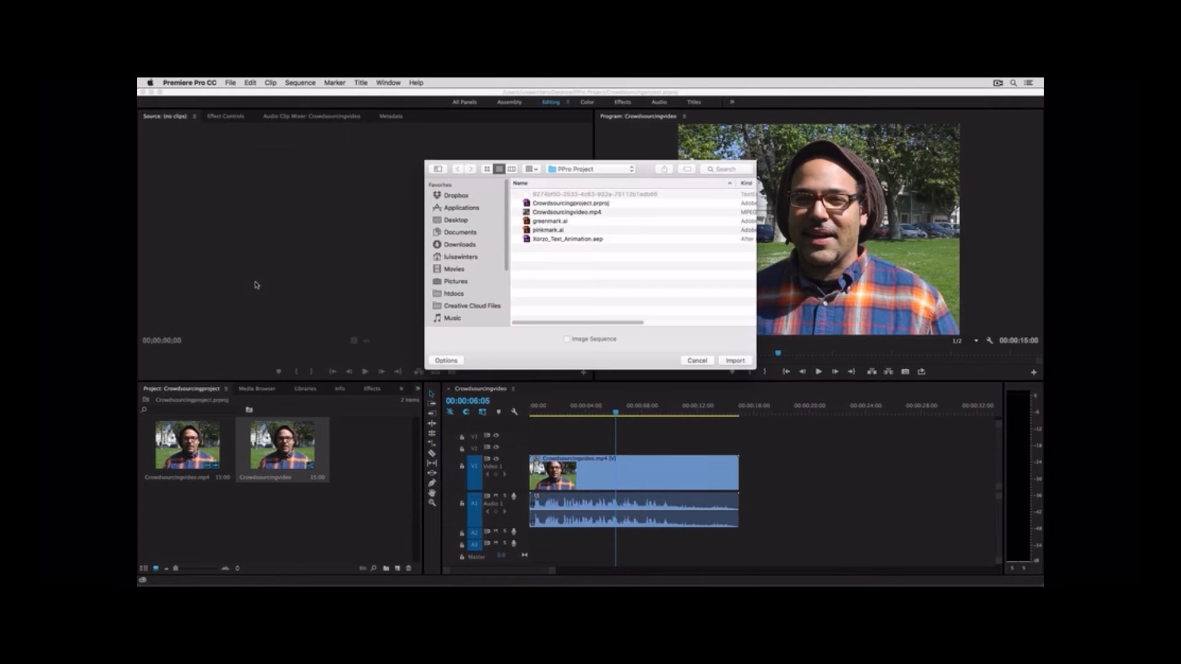
{"action": "left_click", "coordinate": [537, 239]}
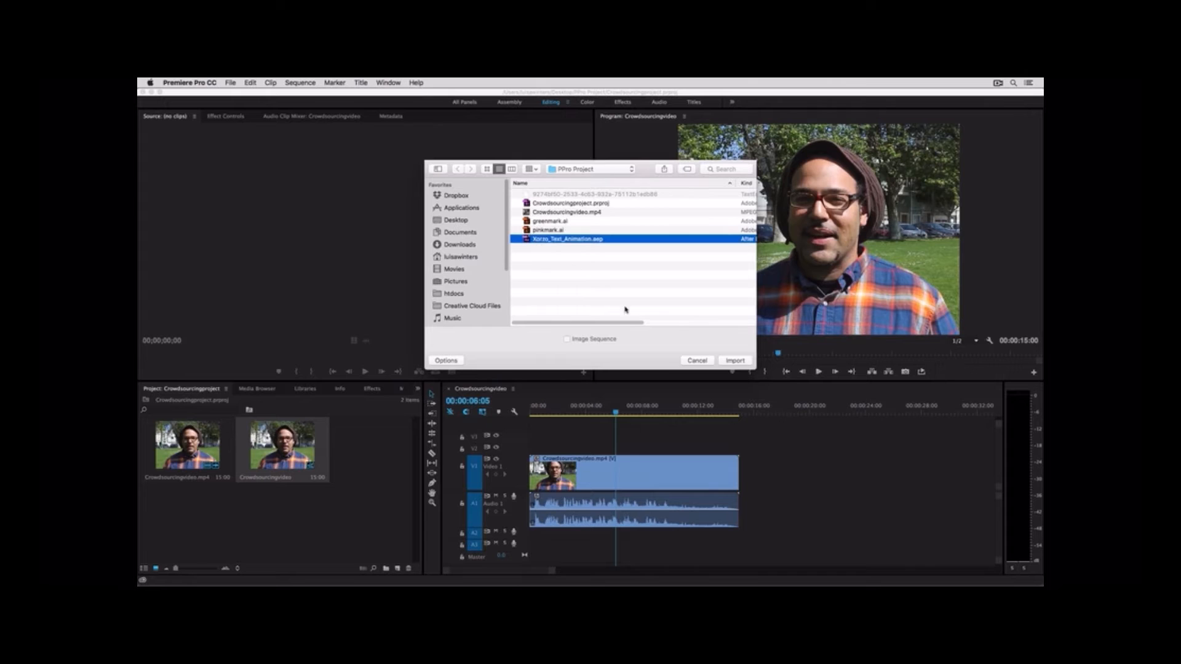
{"action": "left_click", "coordinate": [748, 360]}
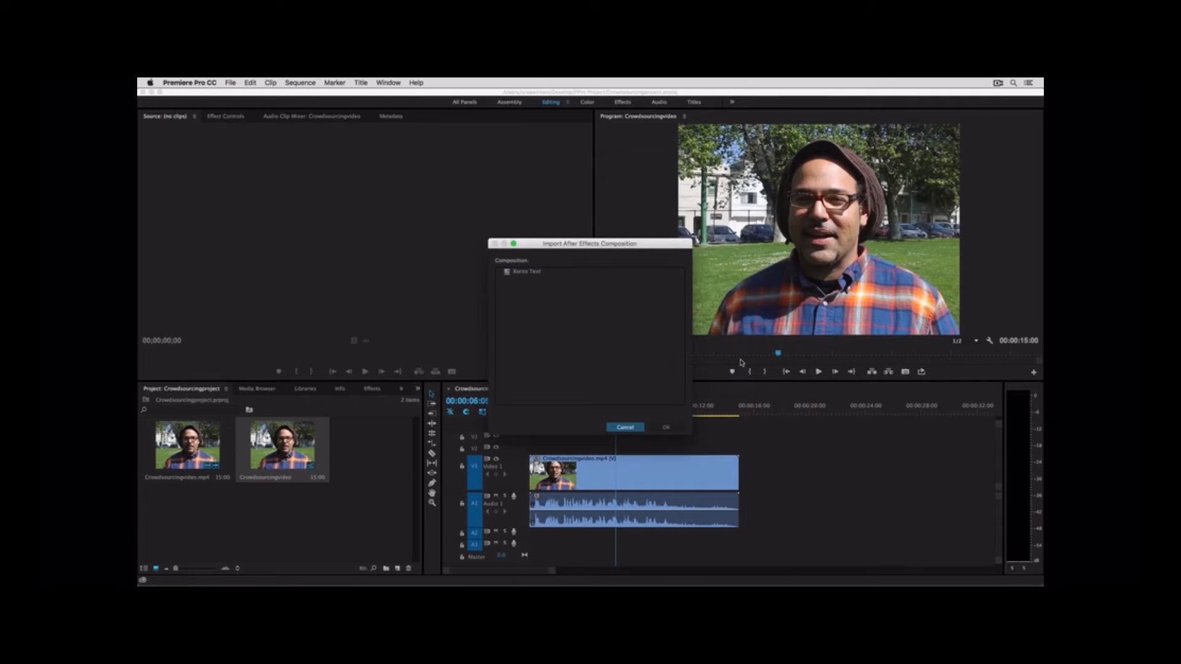
{"action": "left_click", "coordinate": [517, 272]}
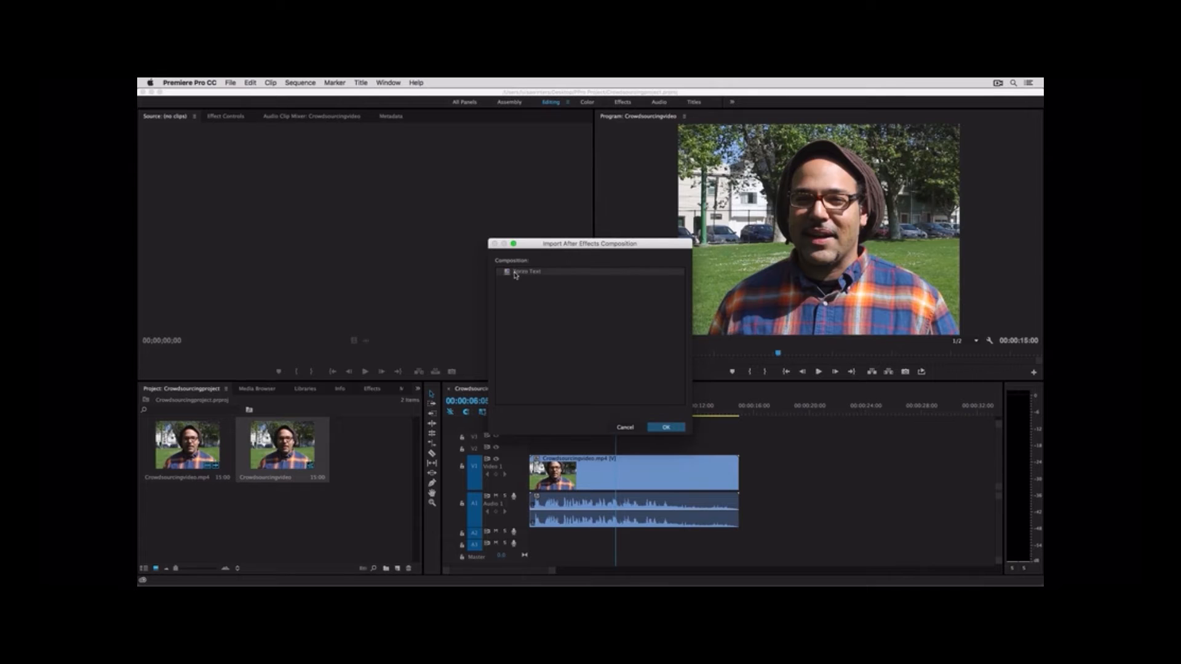
{"action": "left_click", "coordinate": [665, 428]}
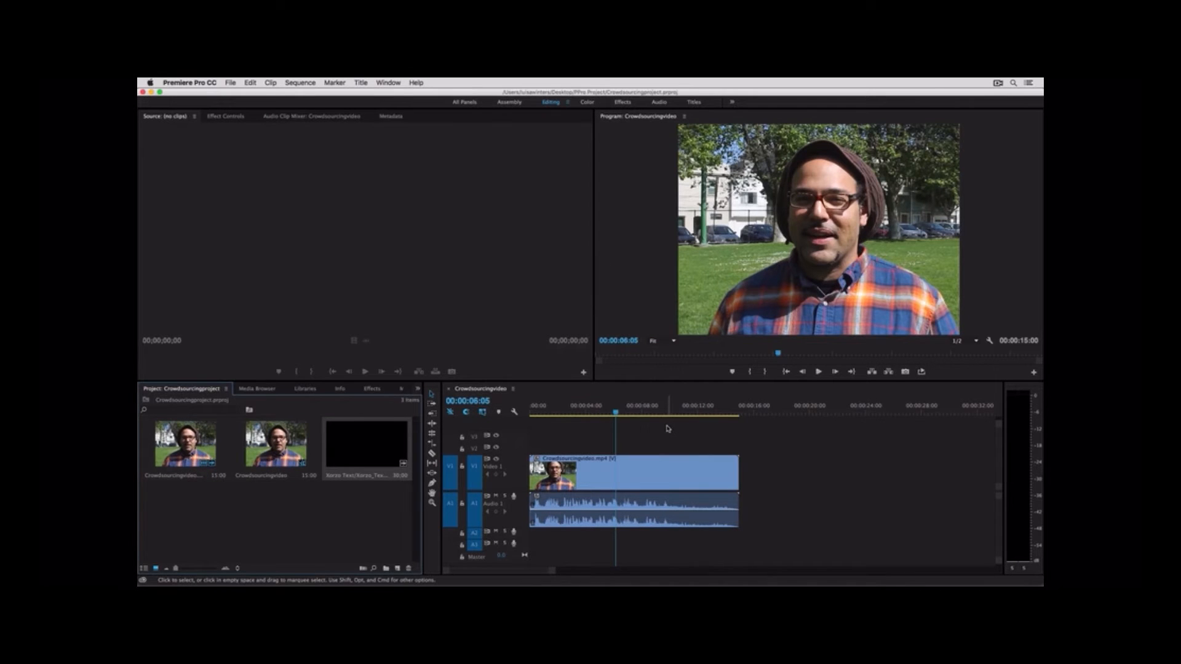
Step: Place the Xorzo Text composition on track V2 at the sequence start and delete its audio clip from A2
{"action": "left_click_drag", "start_coordinate": [367, 446], "coordinate": [522, 454]}
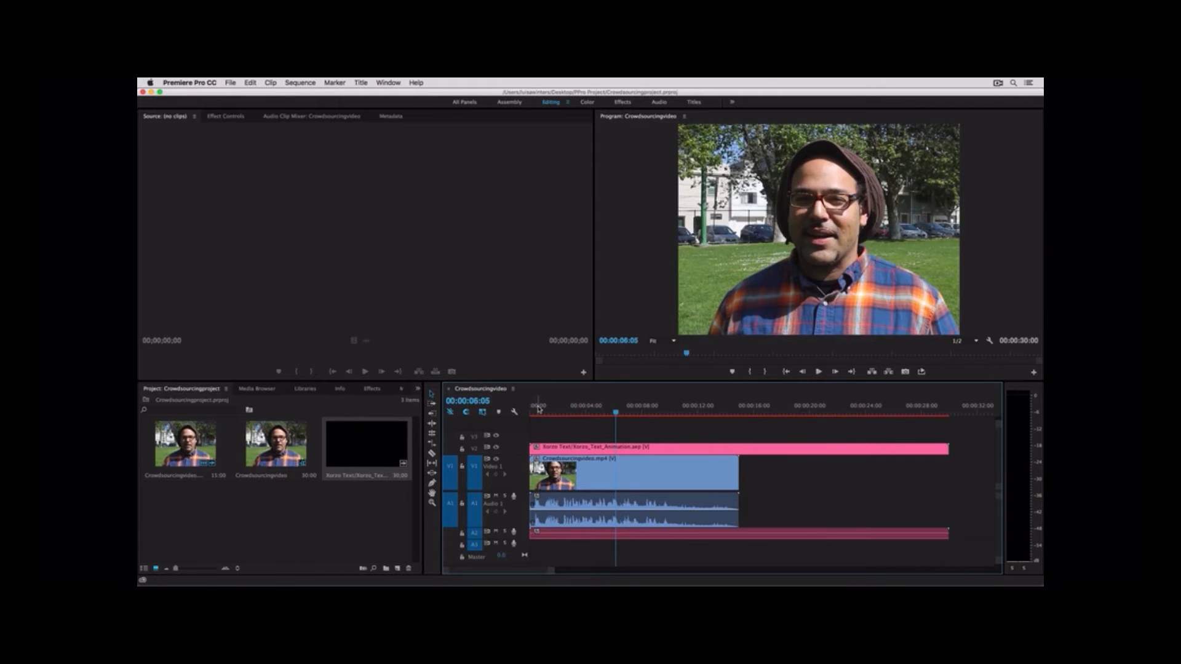
{"action": "left_click", "coordinate": [629, 538]}
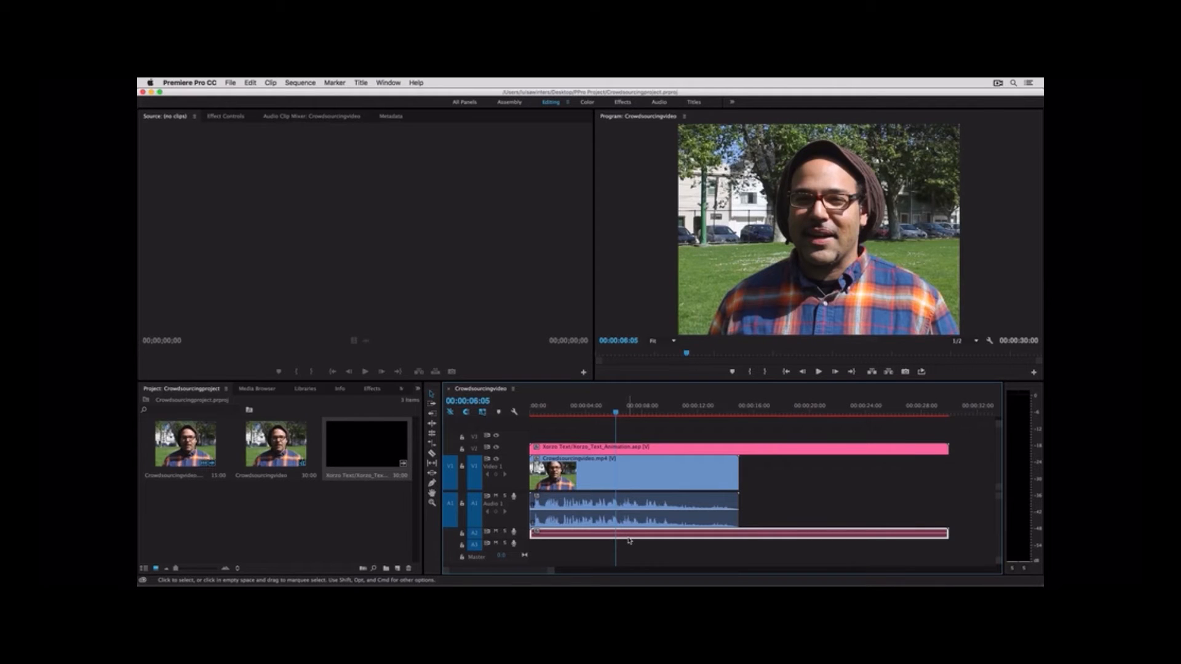
{"action": "key", "text": "Delete"}
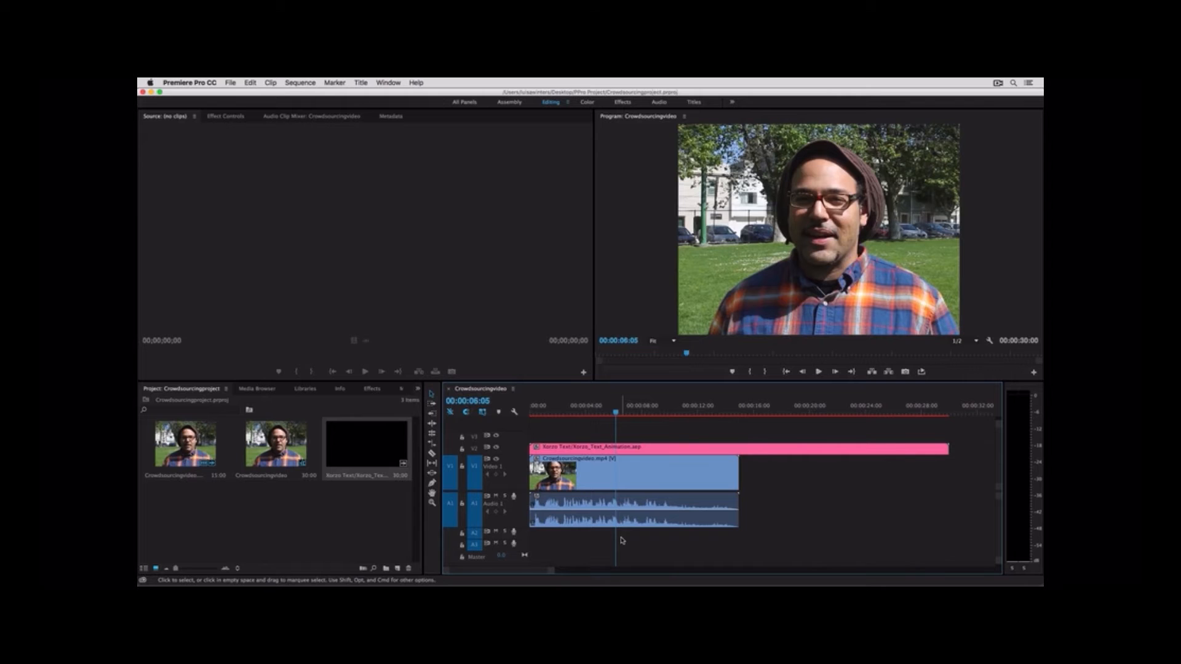
Step: Review the sequence from the start, and move the Xorzo Text clip on V2 to begin at 00:00:09:29
{"action": "left_click", "coordinate": [530, 409]}
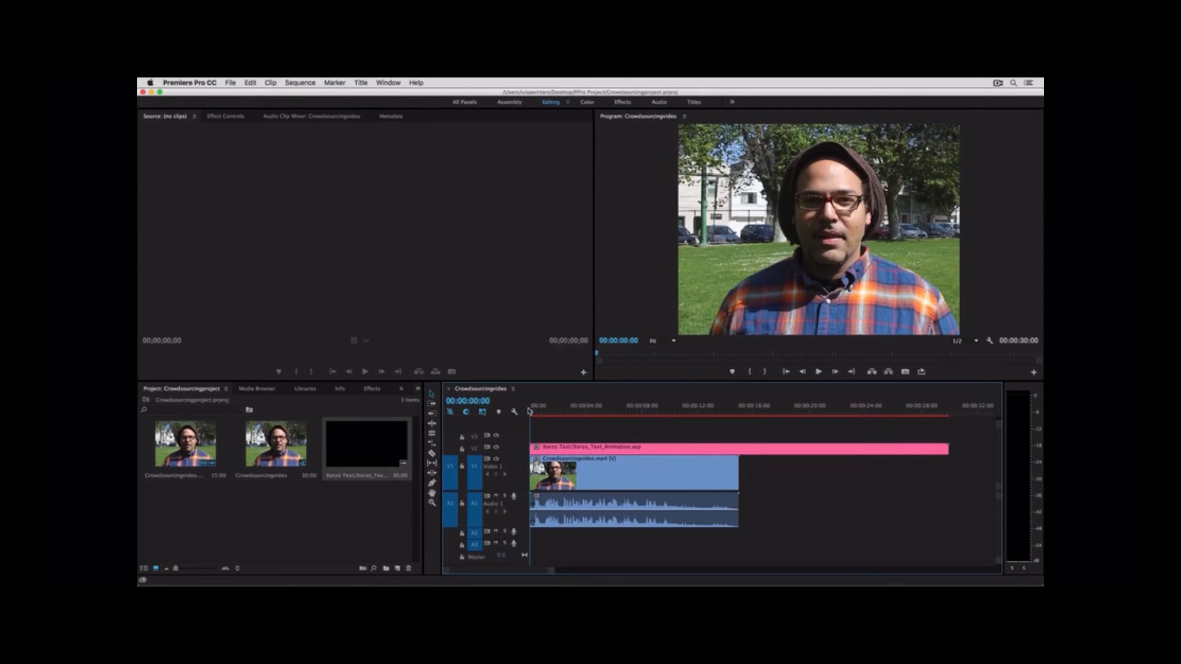
{"action": "key", "text": "space"}
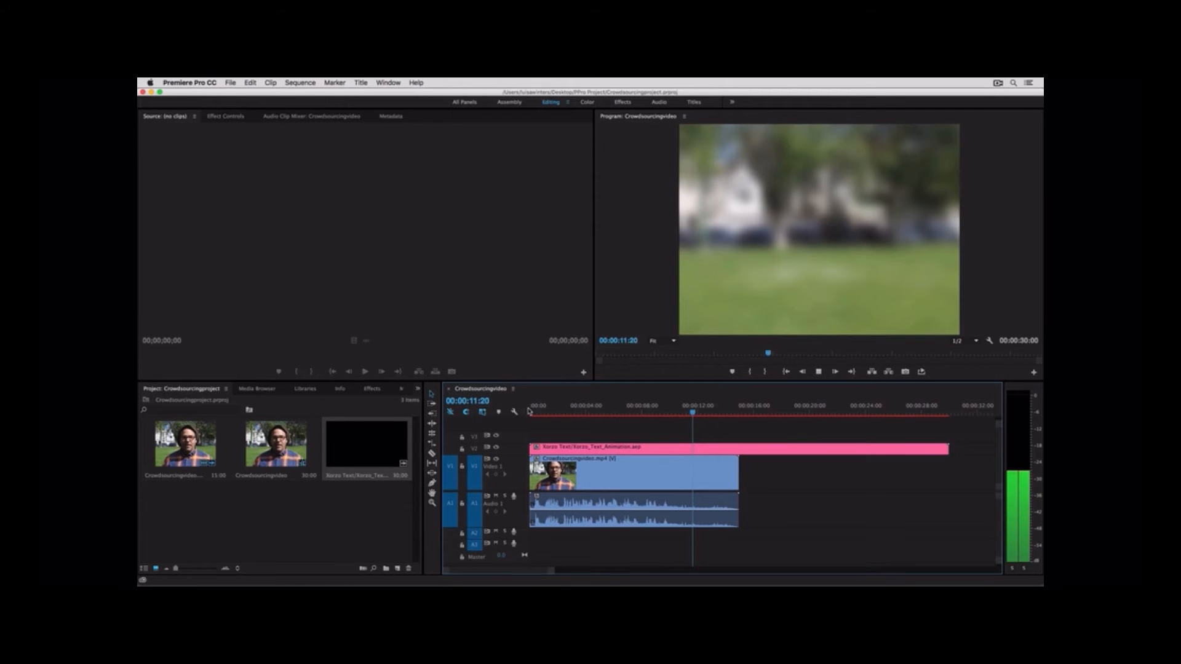
{"action": "mouse_move", "coordinate": [677, 411]}
{"action": "left_mouse_down"}
{"action": "mouse_move", "coordinate": [661, 414]}
{"action": "mouse_move", "coordinate": [670, 422]}
{"action": "left_mouse_up"}
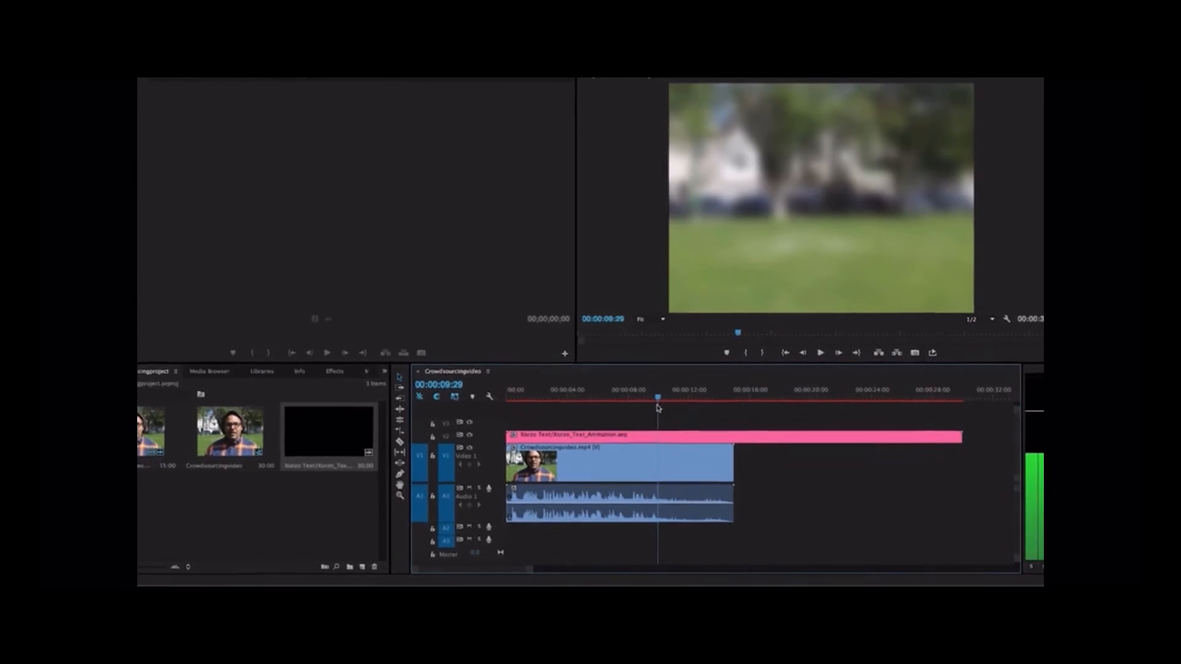
{"action": "left_click", "coordinate": [556, 448]}
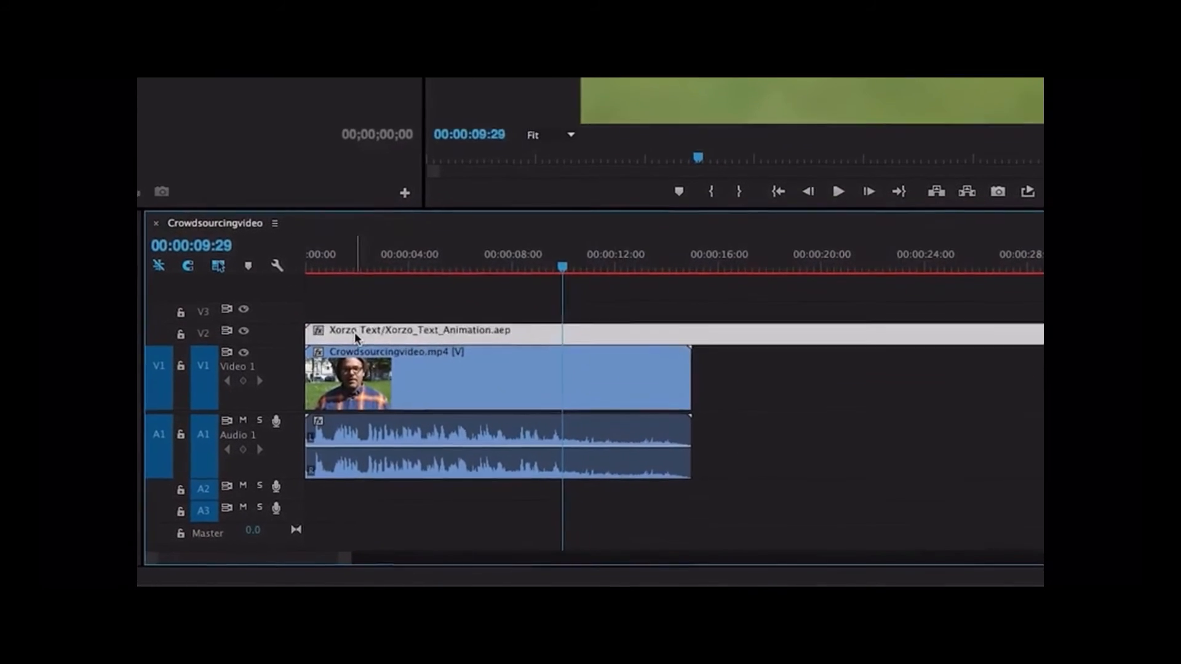
{"action": "left_click_drag", "start_coordinate": [355, 335], "coordinate": [605, 339]}
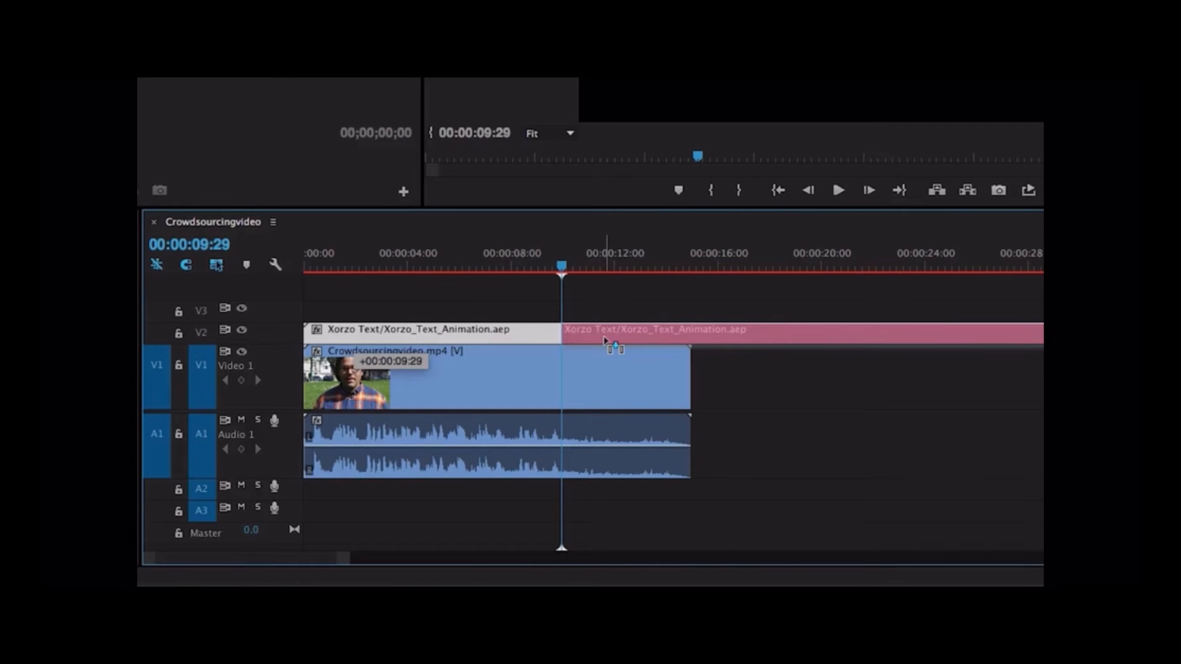
{"action": "left_click_drag", "start_coordinate": [604, 338], "coordinate": [604, 338]}
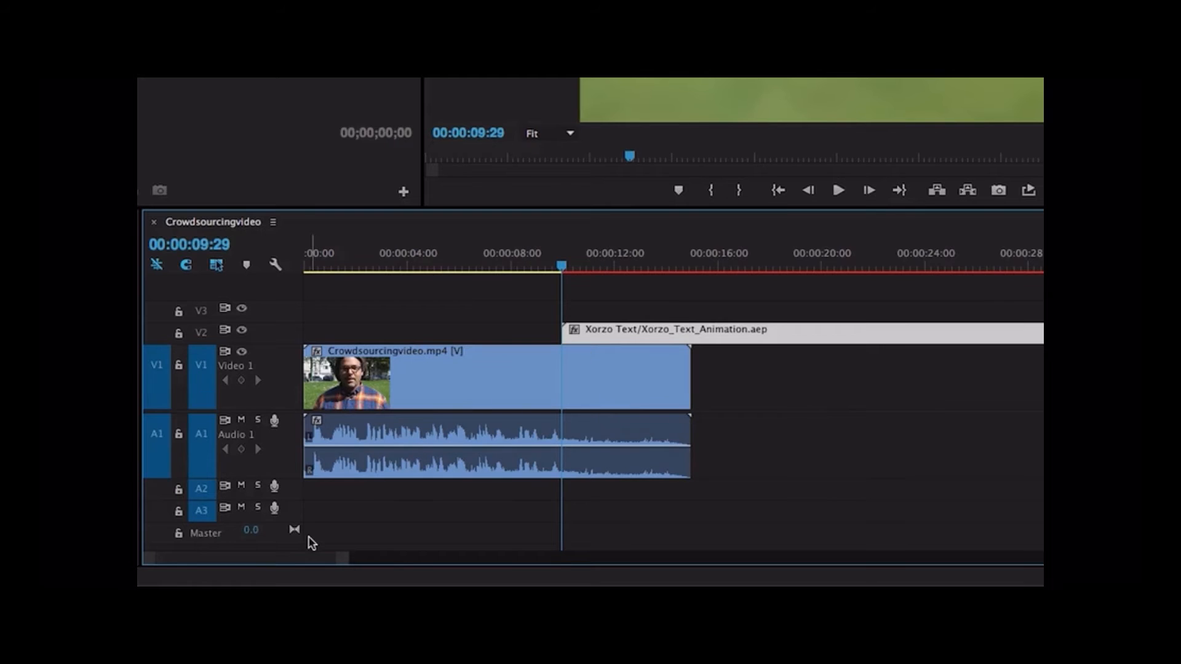
Step: Trim the end of the Xorzo Text clip to the end of the video clip and play the sequence from the start
{"action": "mouse_move", "coordinate": [291, 561]}
{"action": "left_mouse_down"}
{"action": "mouse_move", "coordinate": [319, 559]}
{"action": "mouse_move", "coordinate": [308, 563]}
{"action": "left_mouse_up"}
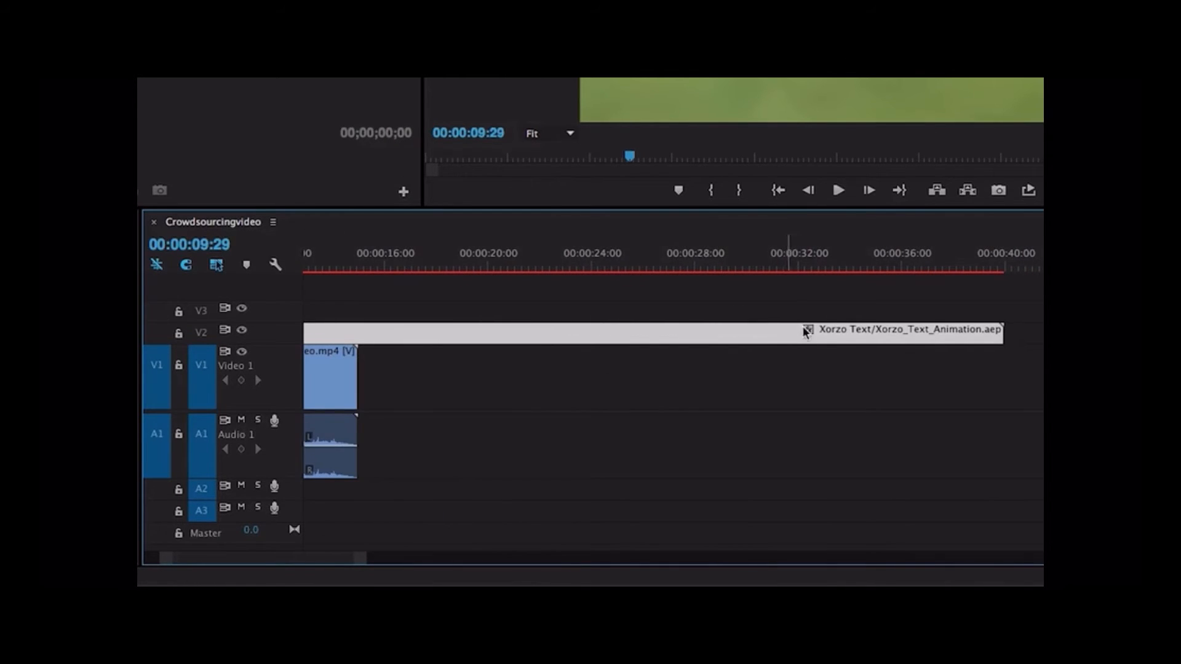
{"action": "left_click_drag", "start_coordinate": [999, 331], "coordinate": [357, 343]}
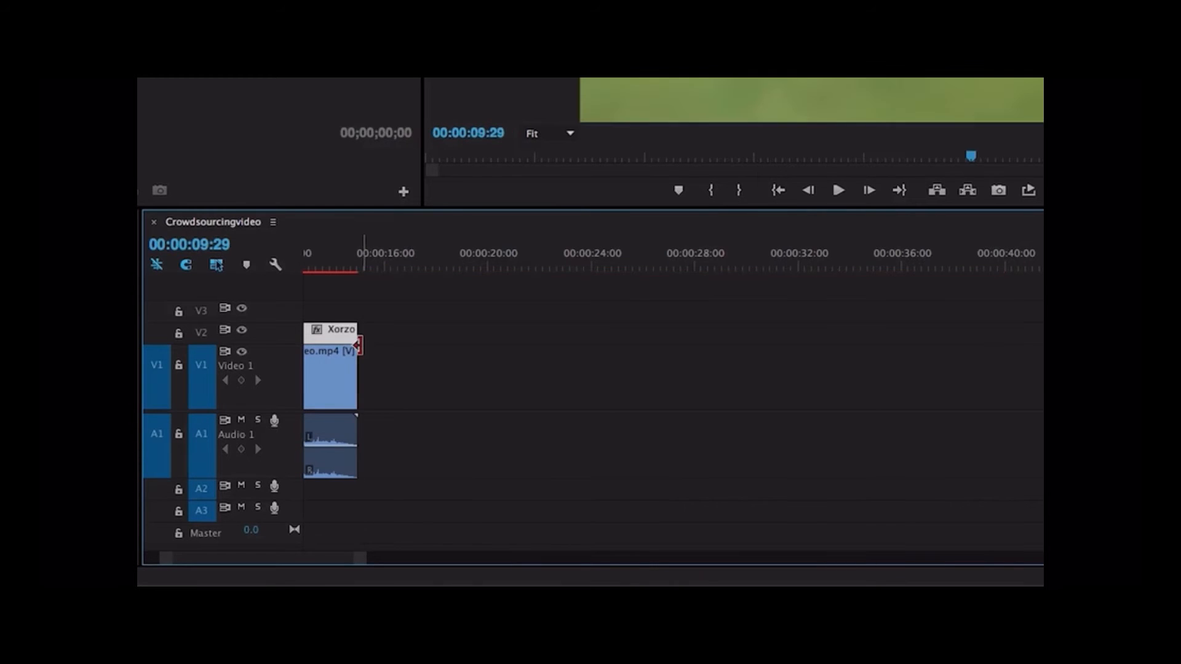
{"action": "left_click_drag", "start_coordinate": [334, 558], "coordinate": [227, 556]}
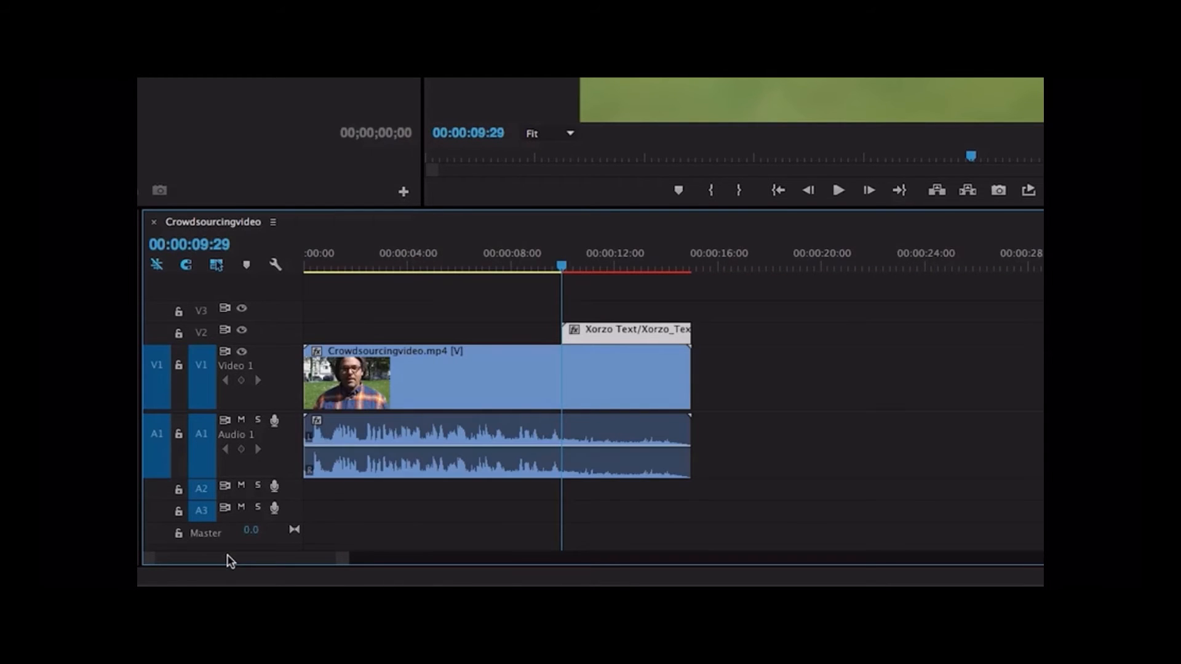
{"action": "left_click_drag", "start_coordinate": [562, 266], "coordinate": [188, 265]}
{"action": "key", "text": "space"}
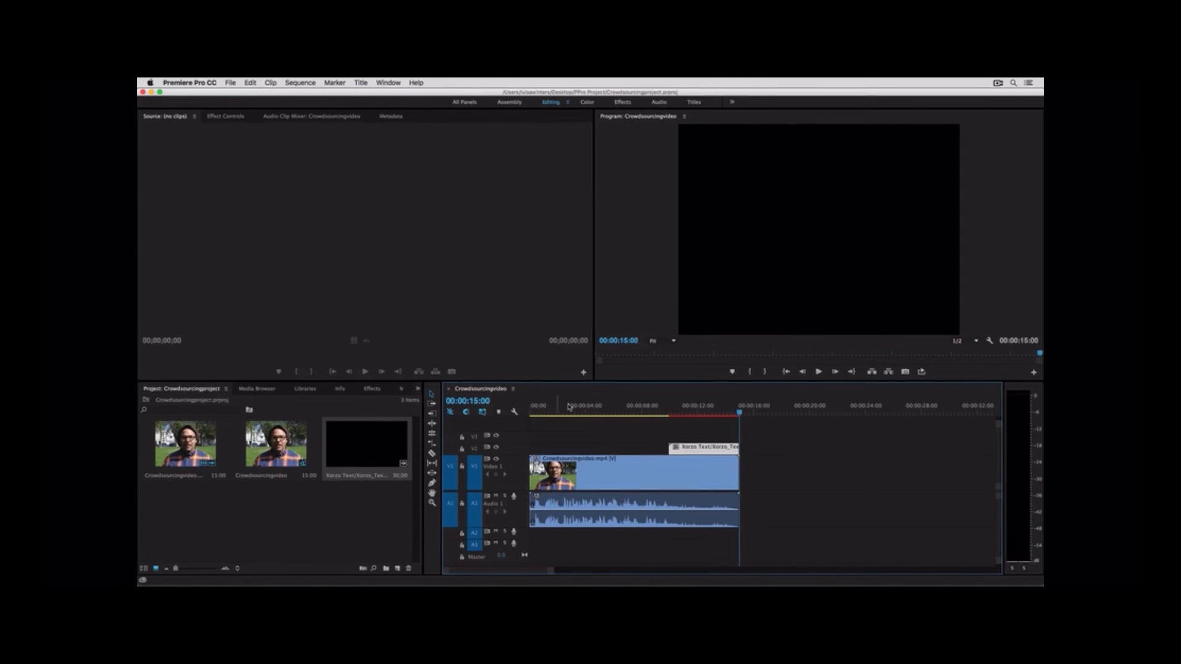
Step: At 00:00:12:01, scale down the XORZO text overlay in the program view and position it near the centre of the frame
{"action": "left_click", "coordinate": [698, 409]}
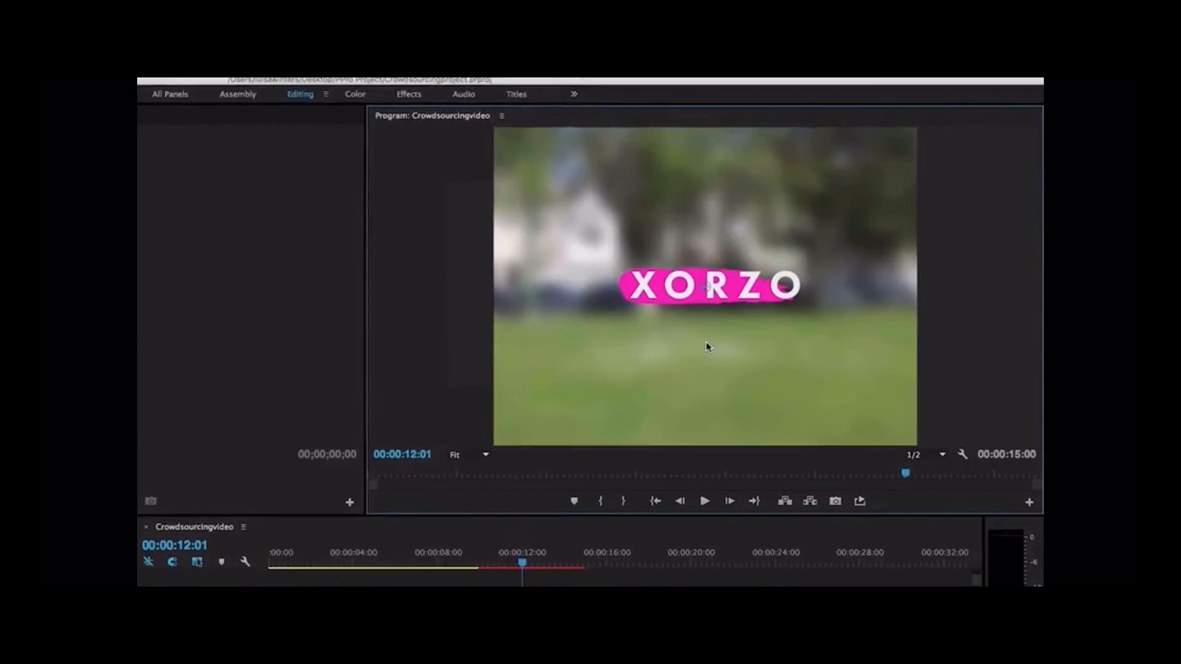
{"action": "left_click_drag", "start_coordinate": [792, 222], "coordinate": [646, 299]}
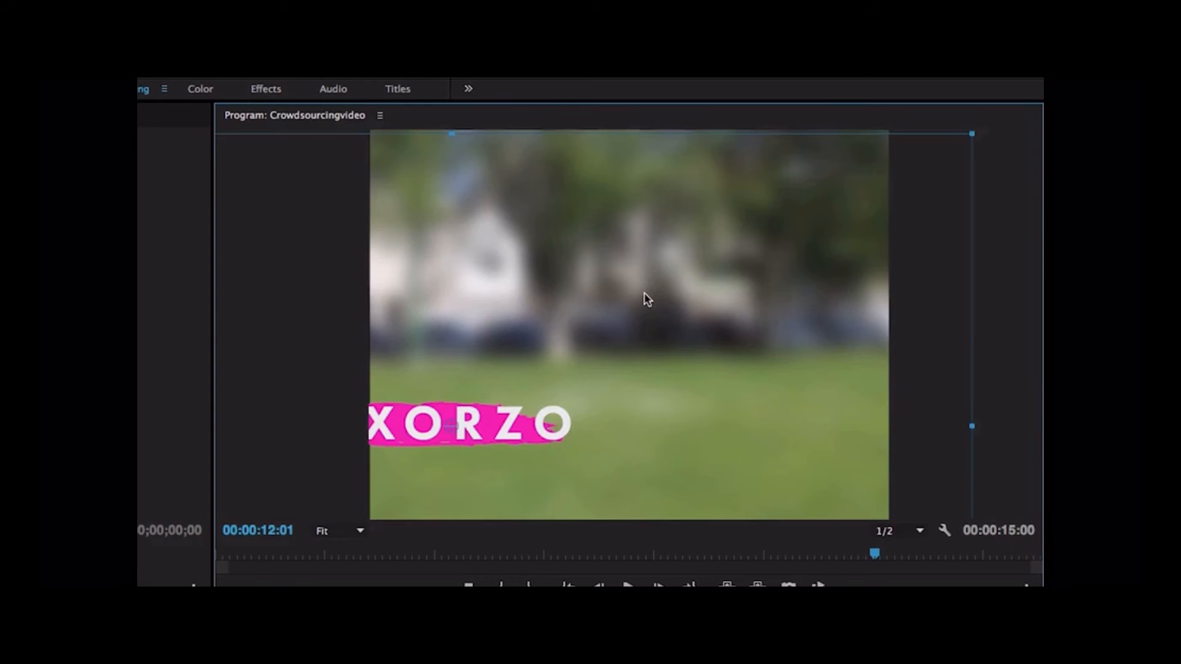
{"action": "left_click_drag", "start_coordinate": [972, 133], "coordinate": [825, 241]}
{"action": "left_click_drag", "start_coordinate": [667, 340], "coordinate": [846, 250]}
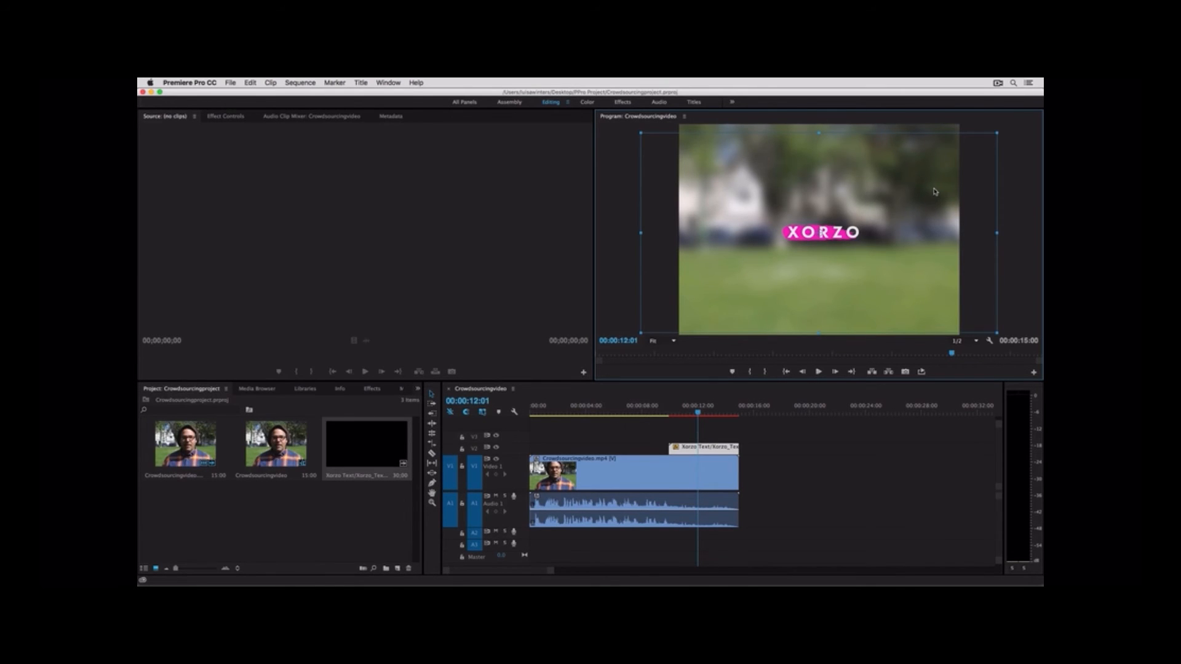
Step: Open the original of the imported Xorzo Text composition in After Effects for editing
{"action": "left_click", "coordinate": [375, 438]}
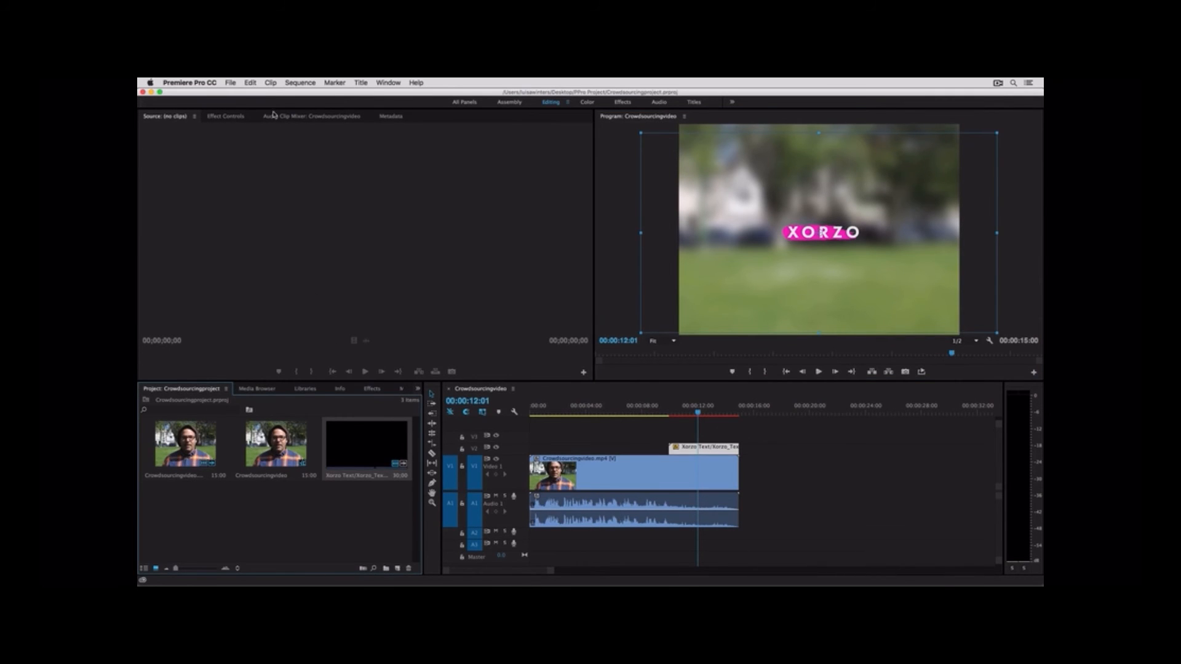
{"action": "left_click", "coordinate": [253, 84]}
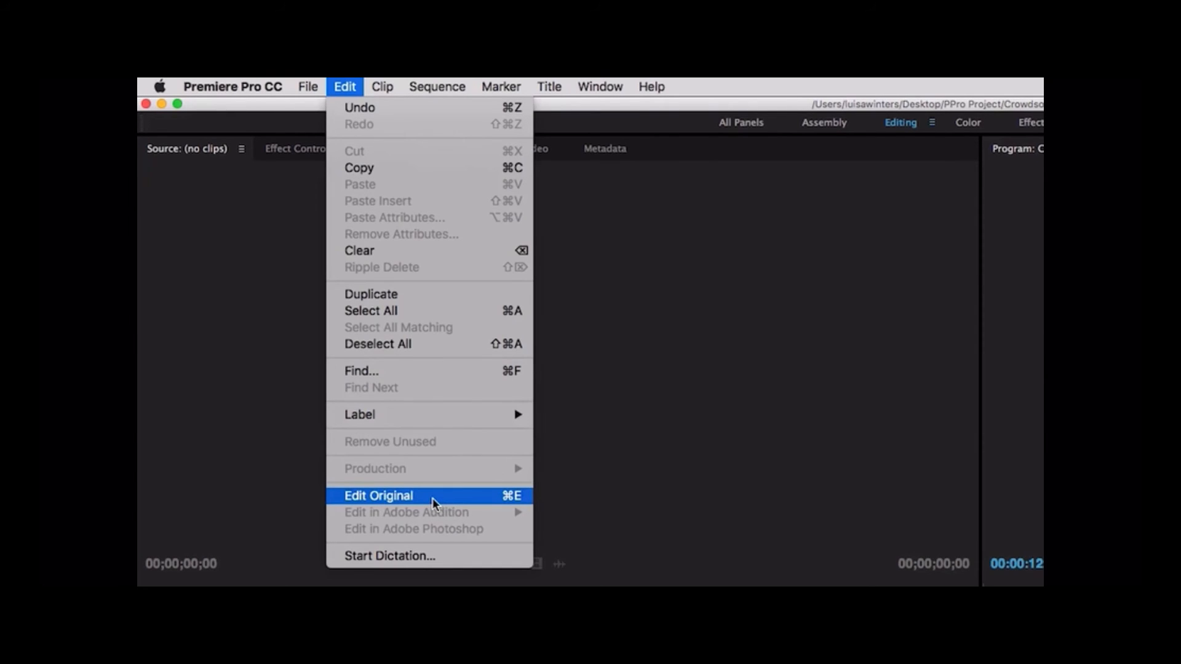
{"action": "left_click", "coordinate": [433, 497]}
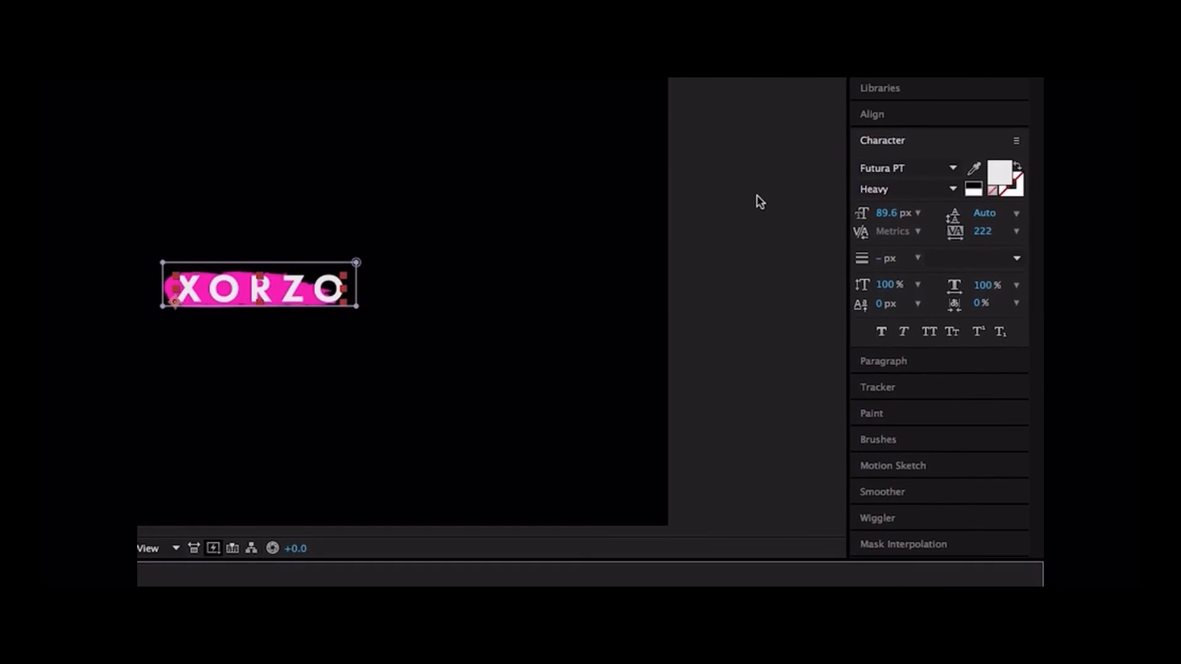
Step: Change the text color of the XORZO text in the composition to hex 0F6BBE
{"action": "left_click", "coordinate": [1002, 170]}
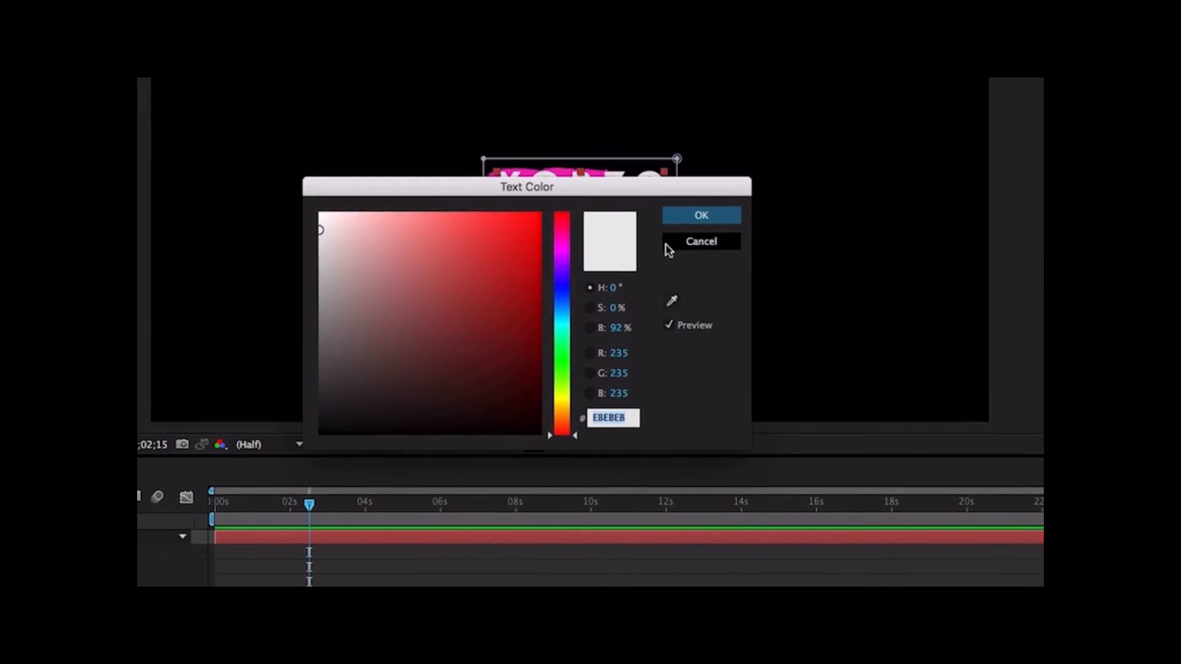
{"action": "type", "text": "0F6BBE"}
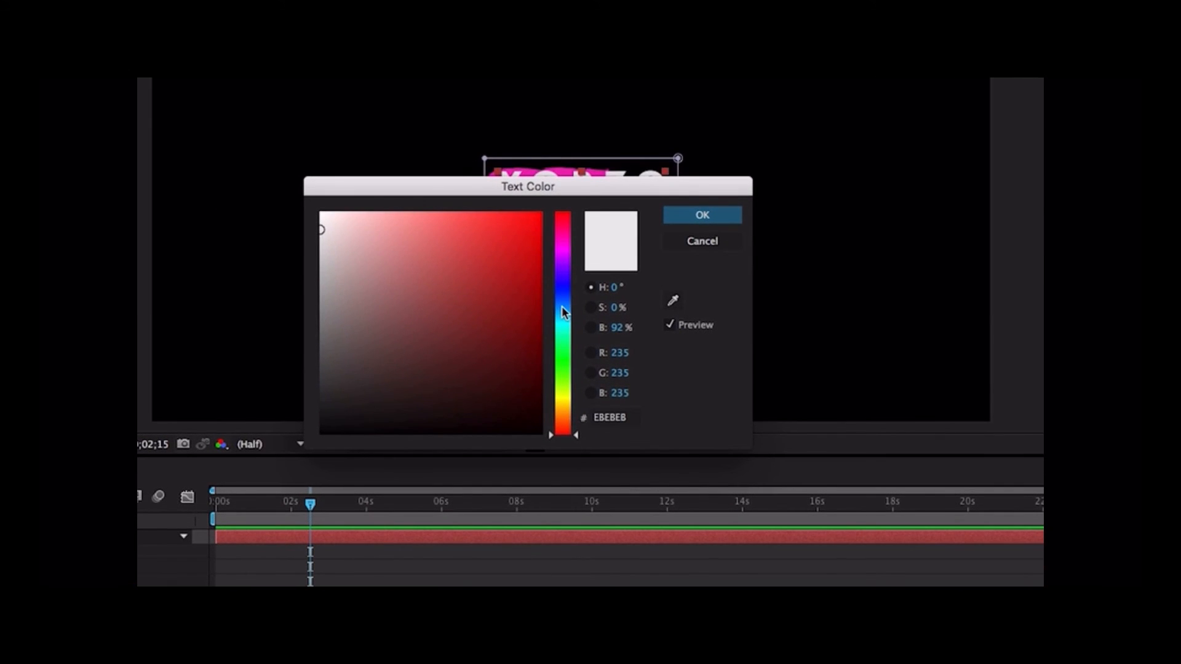
{"action": "key", "text": "Tab"}
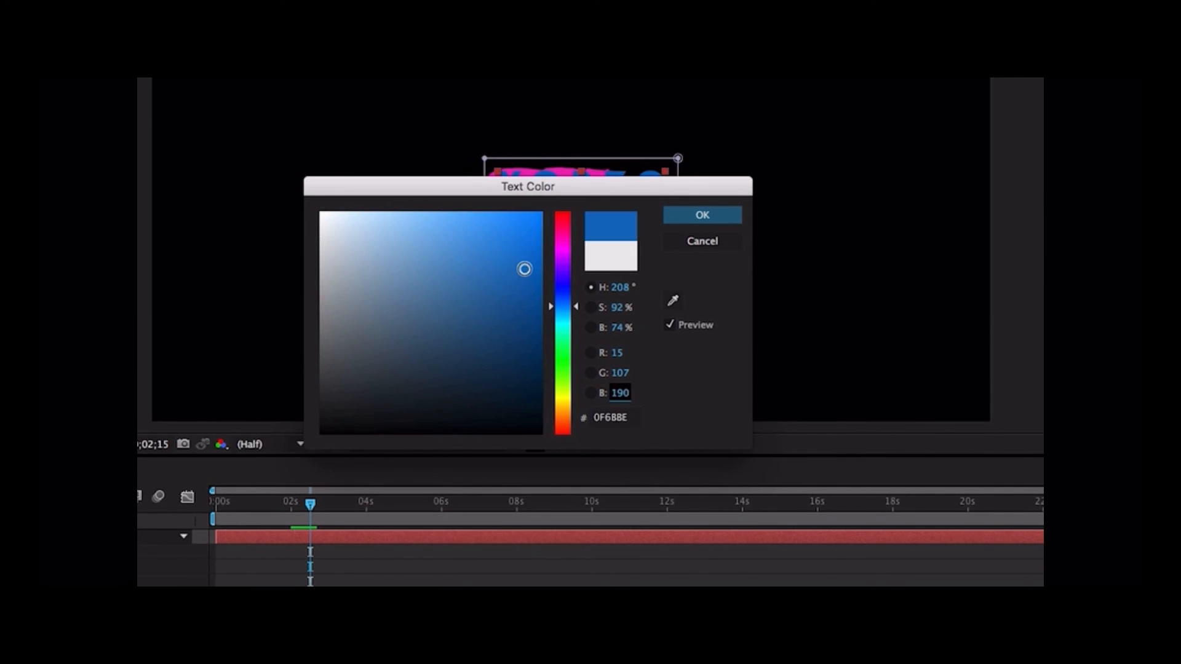
{"action": "left_click", "coordinate": [702, 215]}
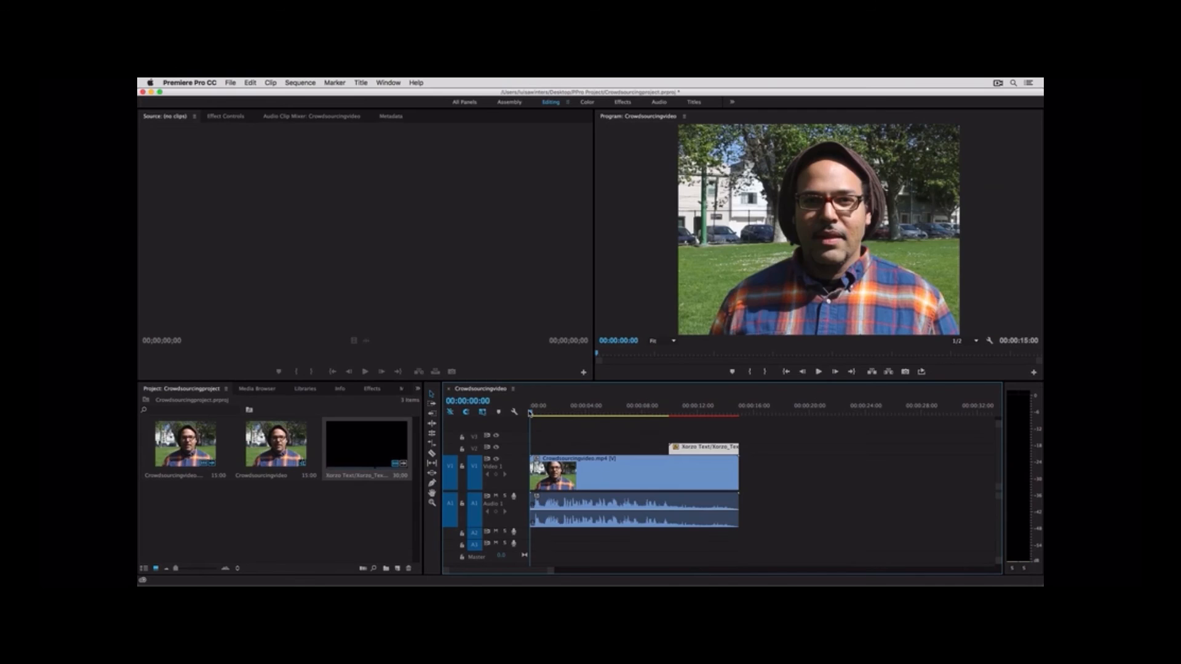
Step: Play the Premiere Pro sequence from the start, and view the frame at 00:00:12:21 to check the edited XORZO text overlay
{"action": "key", "text": "space"}
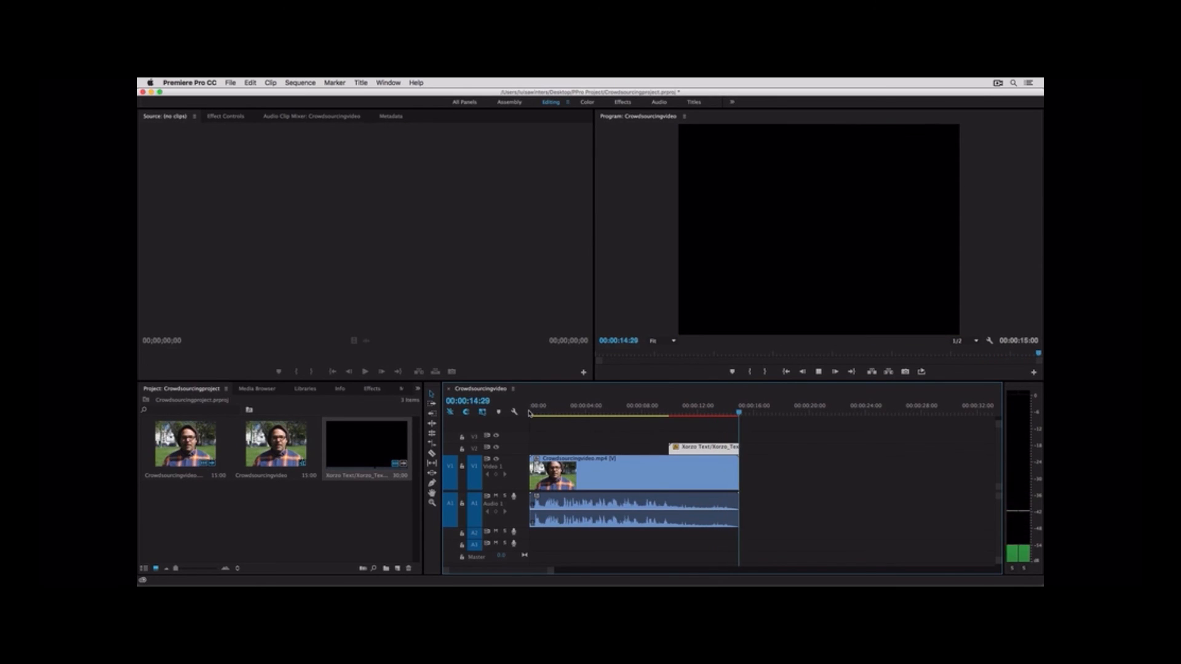
{"action": "left_click", "coordinate": [708, 408]}
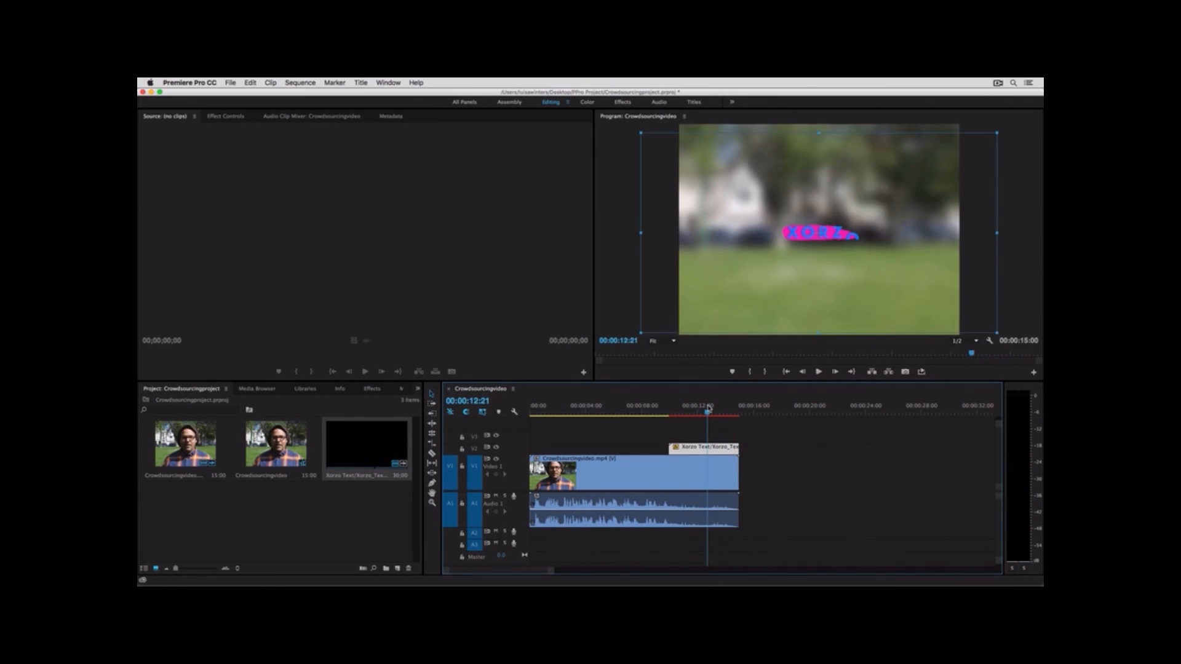